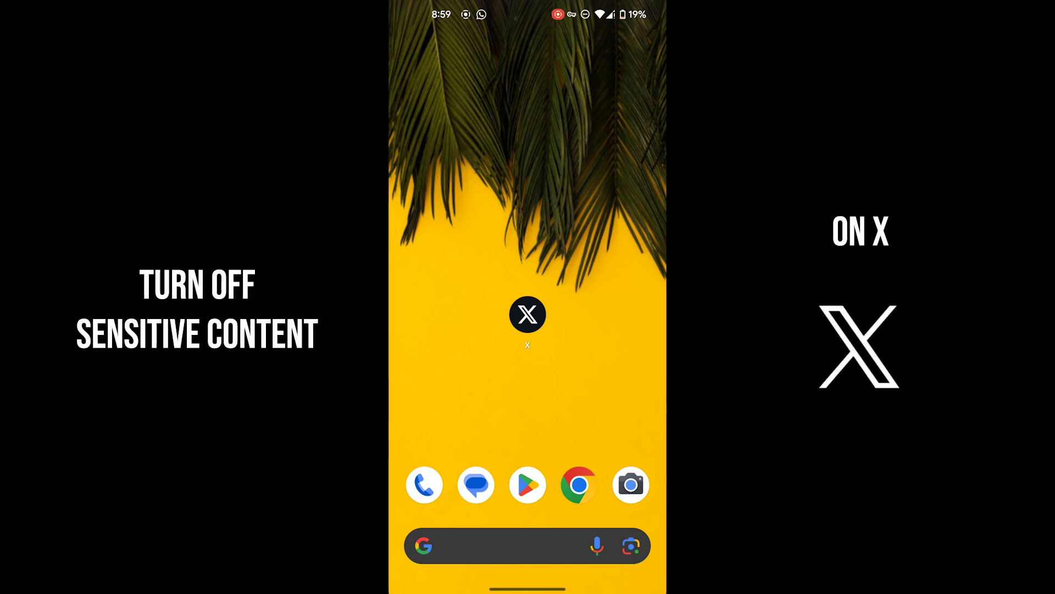
- Launch X from the home screen and go to its Search and Explore page
click(527, 314)
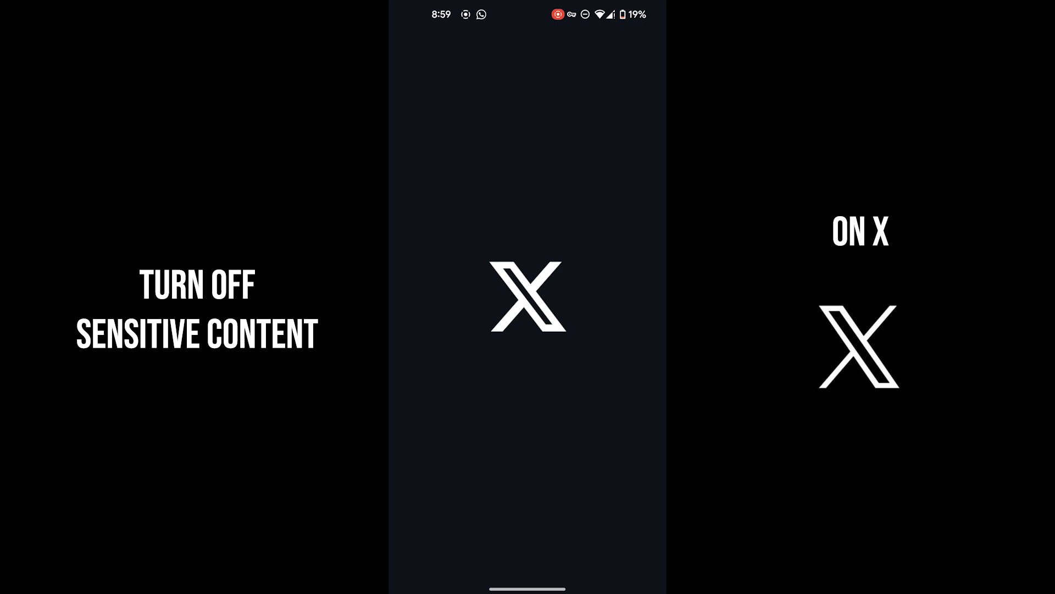
click(458, 560)
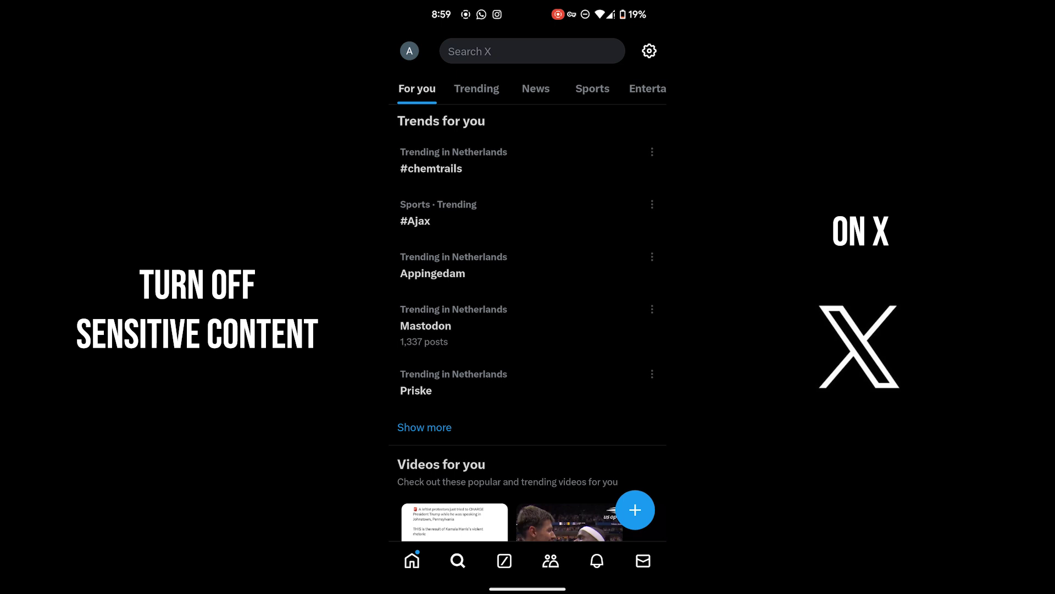
- Expand Settings & Support in the profile drawer and enter Settings and privacy
click(409, 50)
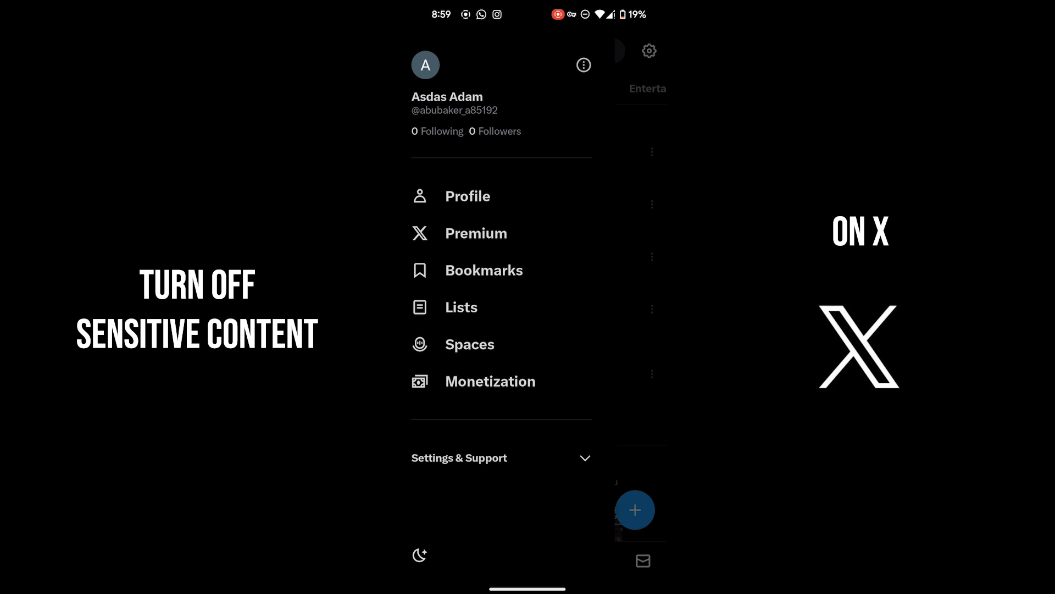
click(501, 457)
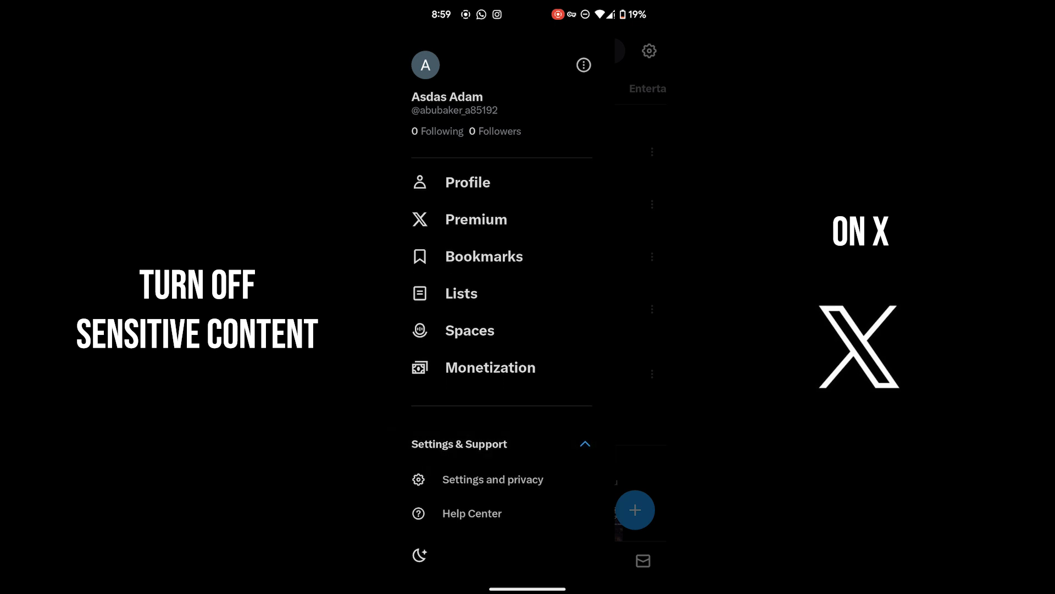
click(492, 479)
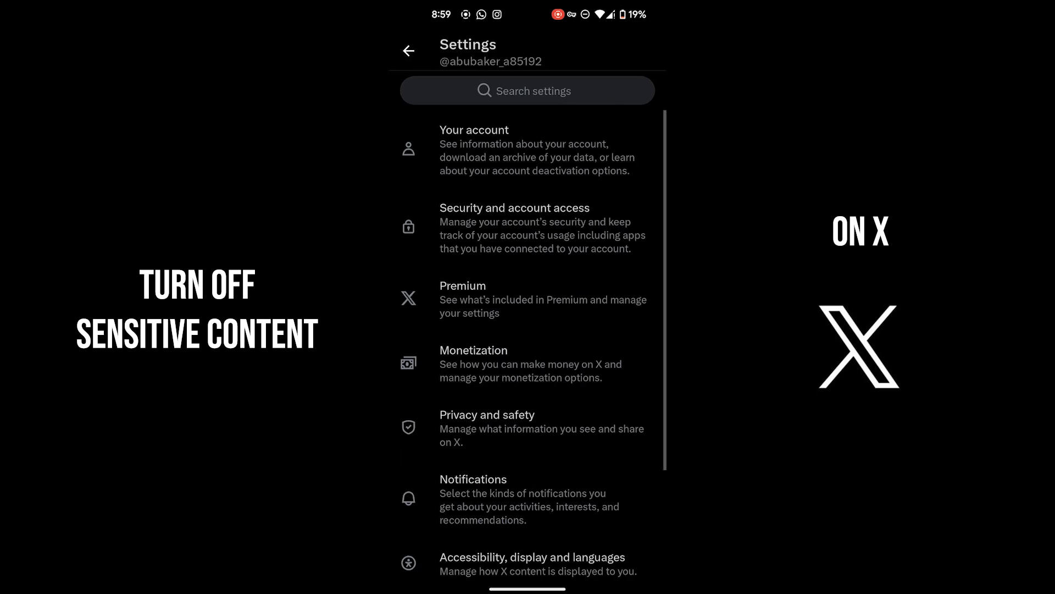
- Reach the Content you see page under Privacy and safety, briefly visiting Explore settings
click(528, 424)
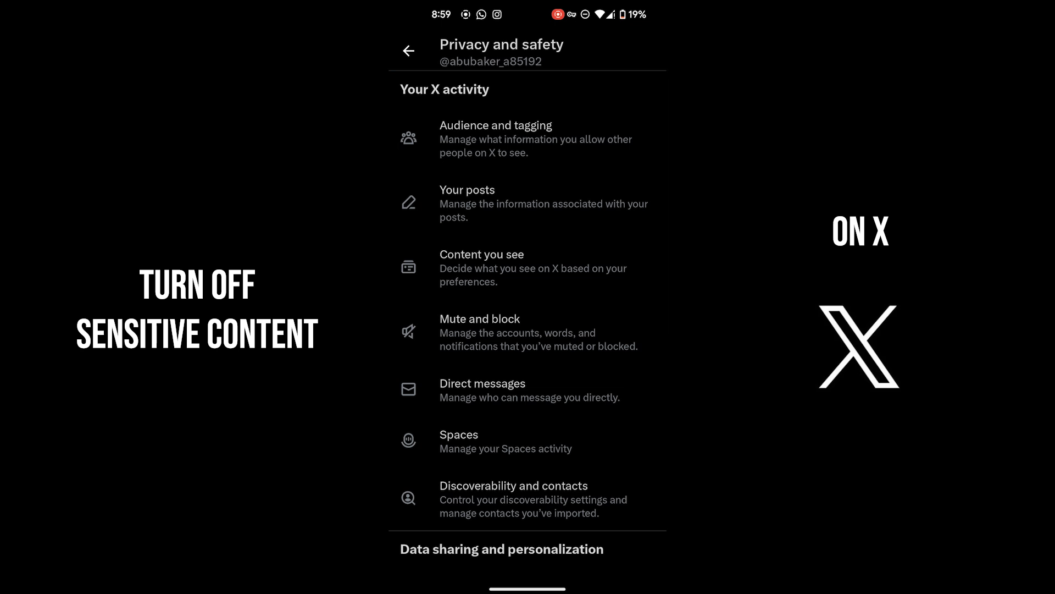
click(529, 267)
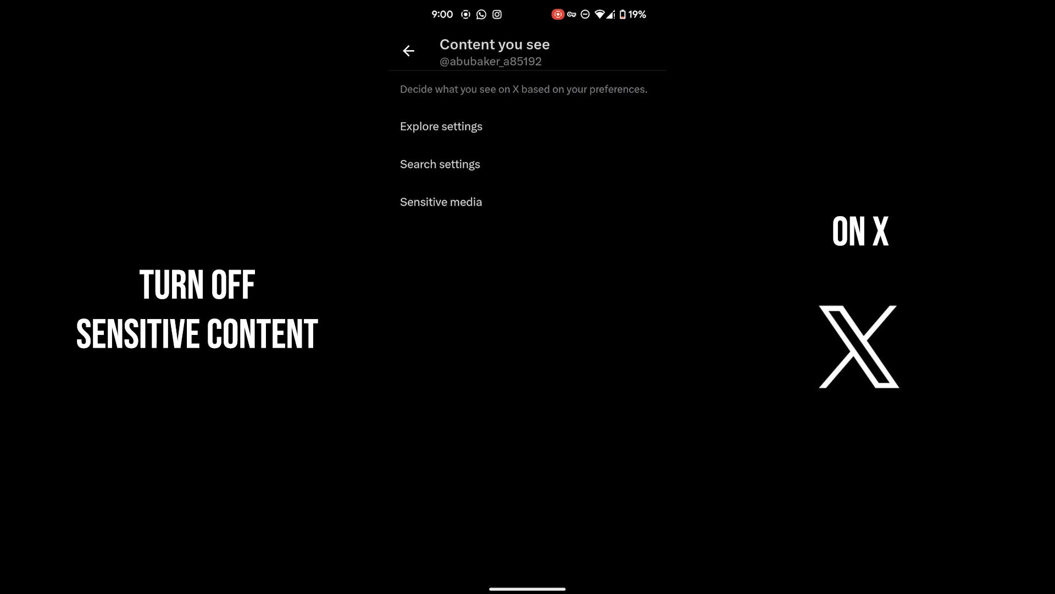
click(528, 127)
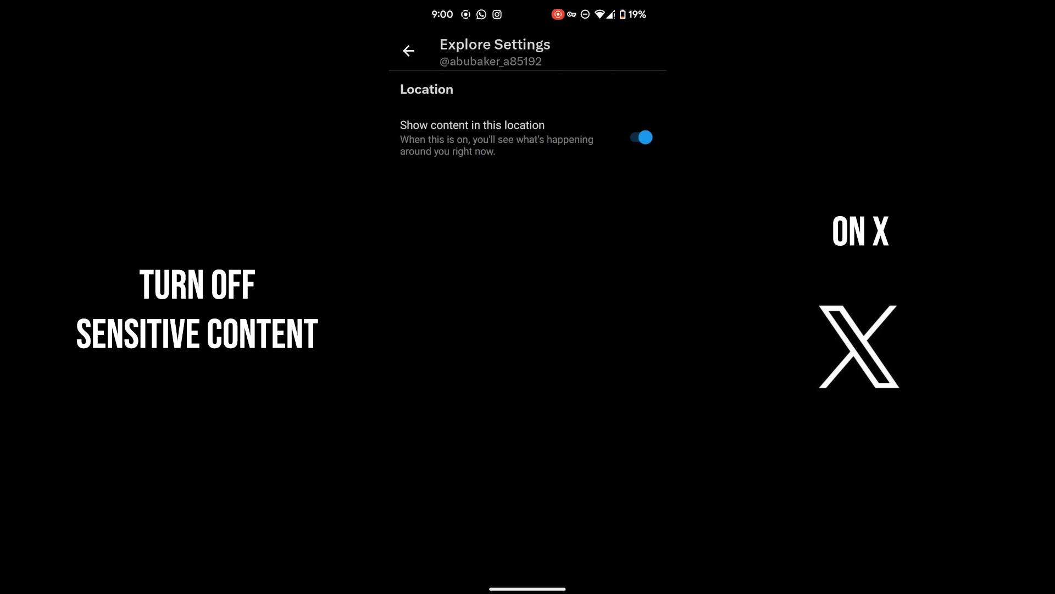
click(409, 51)
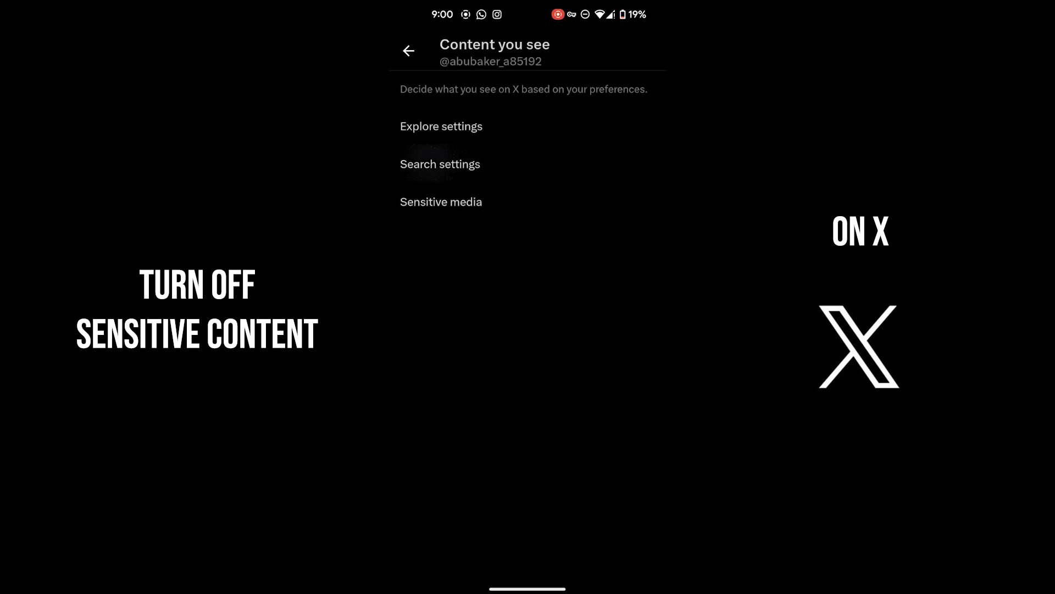
- Switch off Hide sensitive content in Search settings and return to Content you see
click(441, 162)
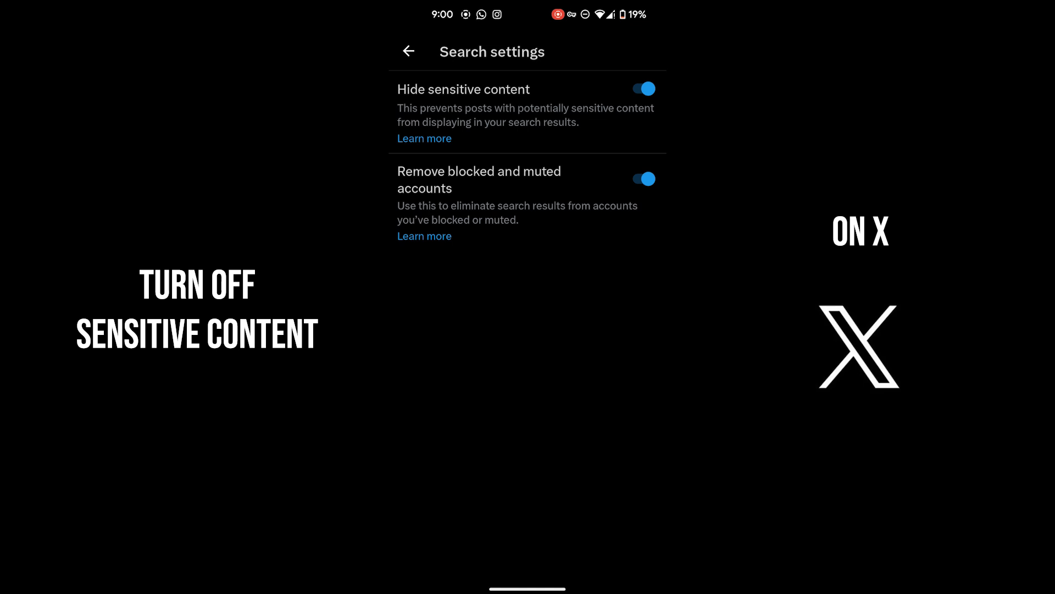
click(643, 88)
click(409, 50)
- Open the Sensitive media preferences from the Content you see page
click(446, 204)
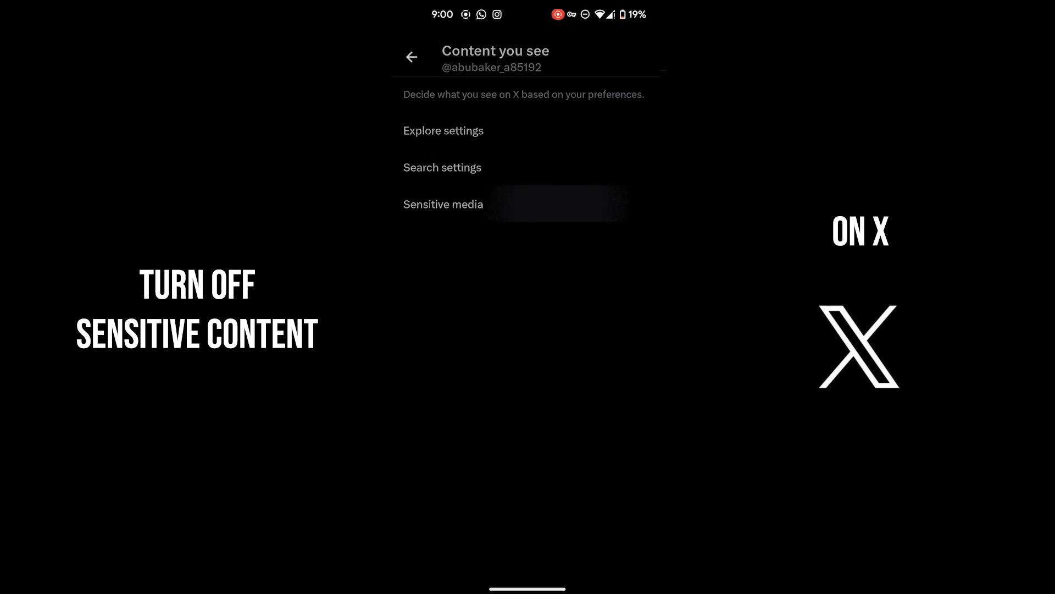